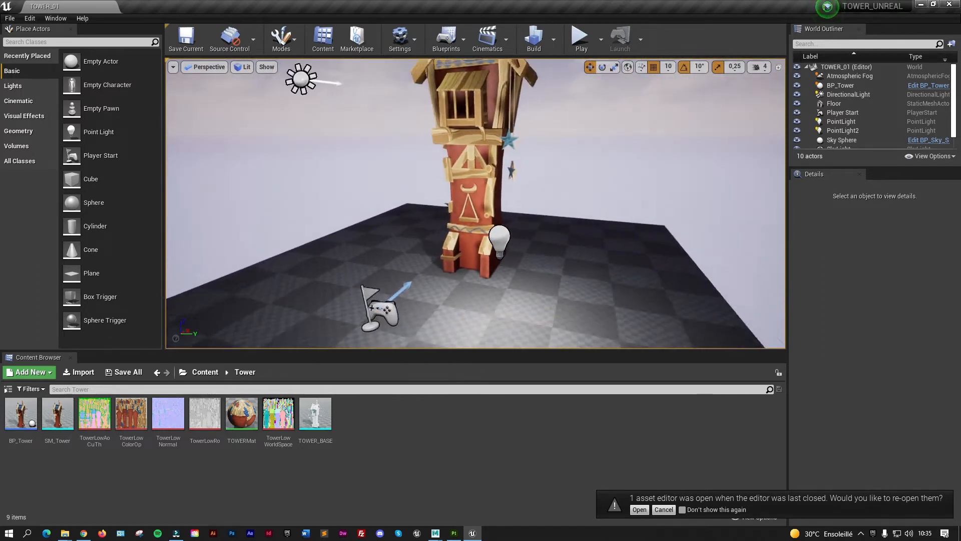
Step: Open the TOWERMat material for editing from the Tower content folder
key("s")
mouse_move(622, 215)
right_mouse_down()
mouse_move(621, 250)
mouse_move(623, 215)
right_mouse_up()
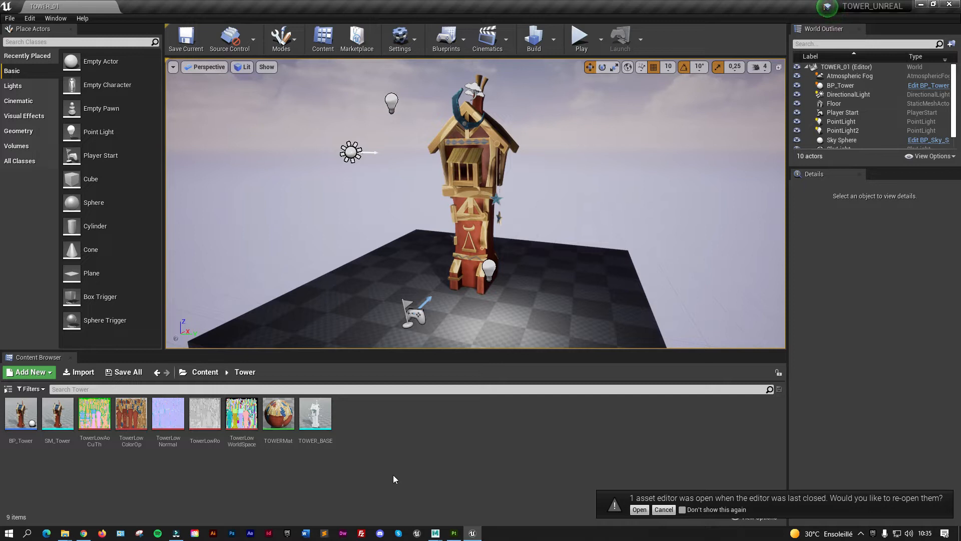
double_click(278, 416)
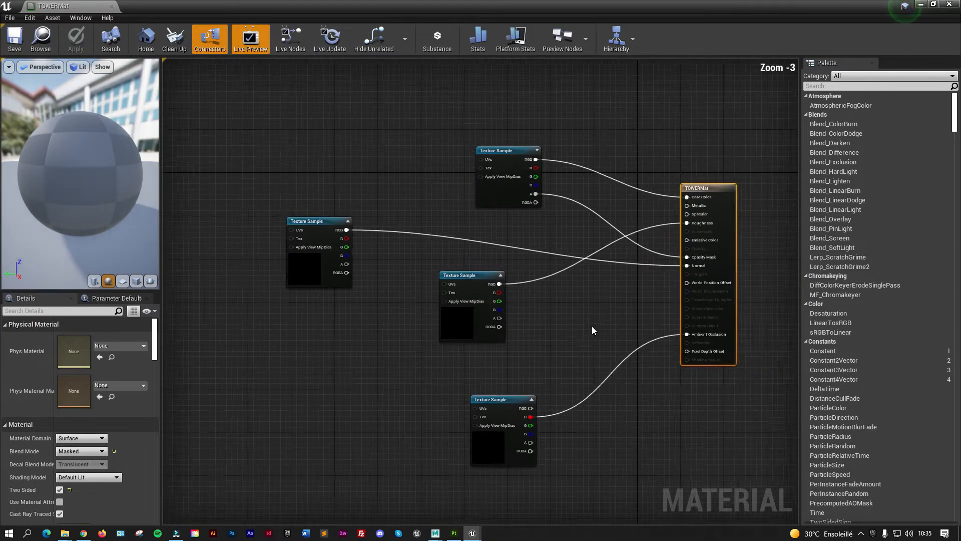
Step: Line up the roughness, normal and TowerLowAoCuTh texture samples in a vertical column beneath the base colour sample
left_click_drag(399, 261, 443, 208)
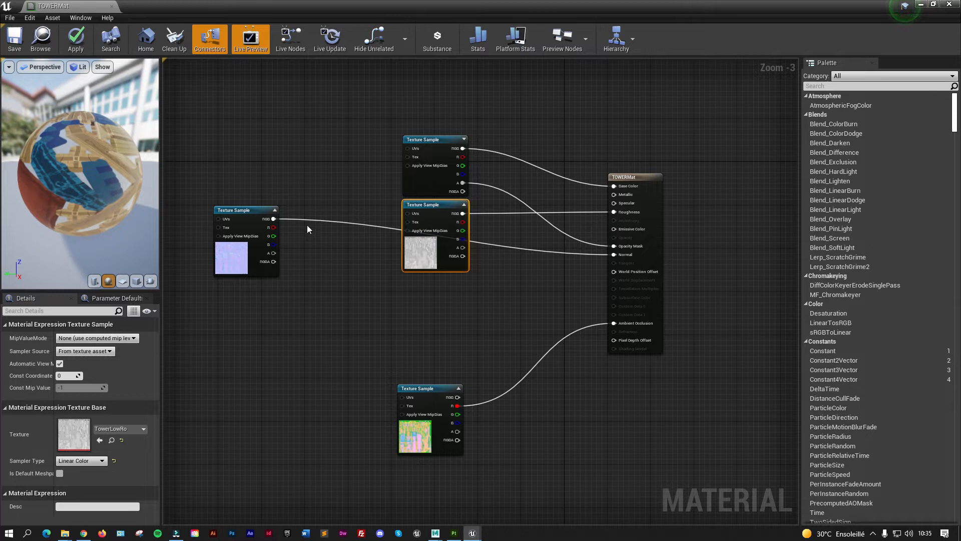
left_click_drag(265, 218, 453, 289)
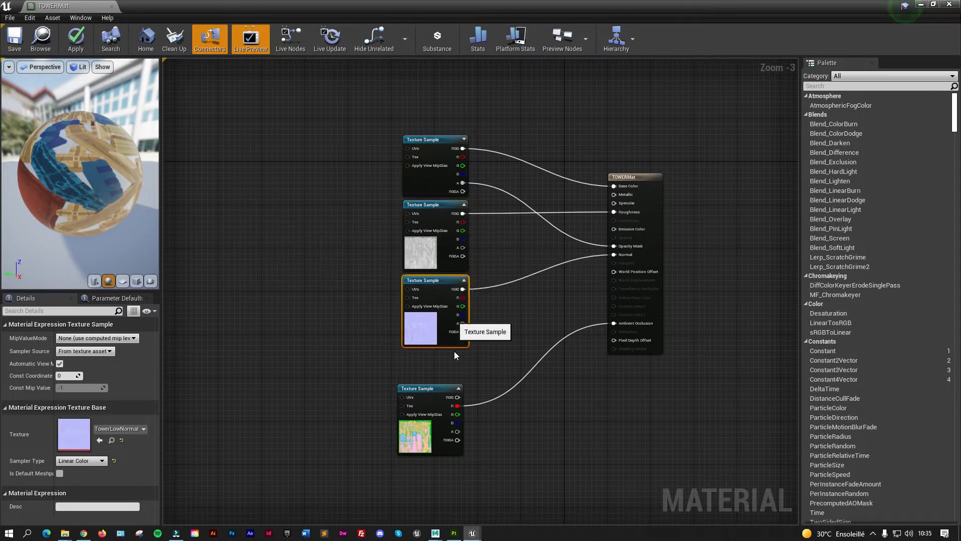
left_click_drag(447, 396, 452, 364)
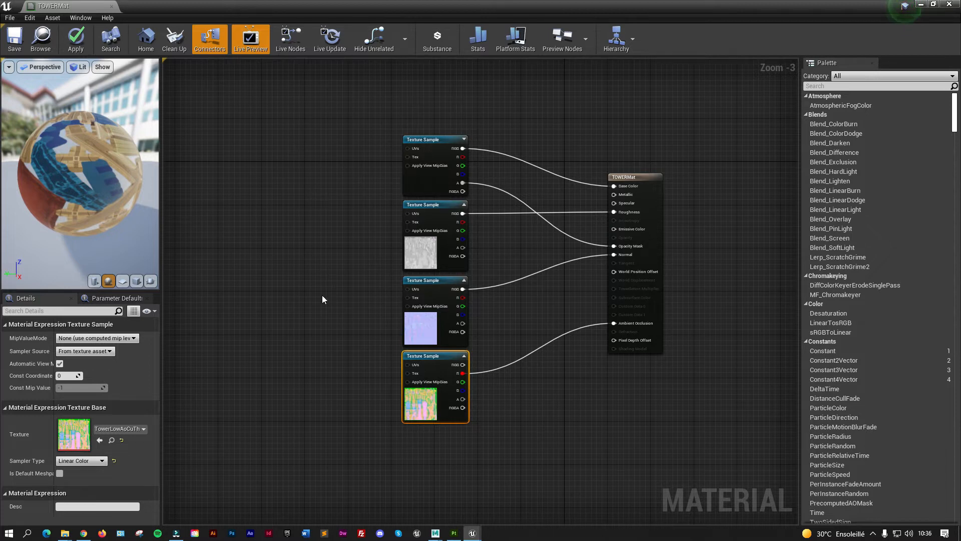
scroll(322, 297, "up", 1)
scroll(329, 283, "up", 1)
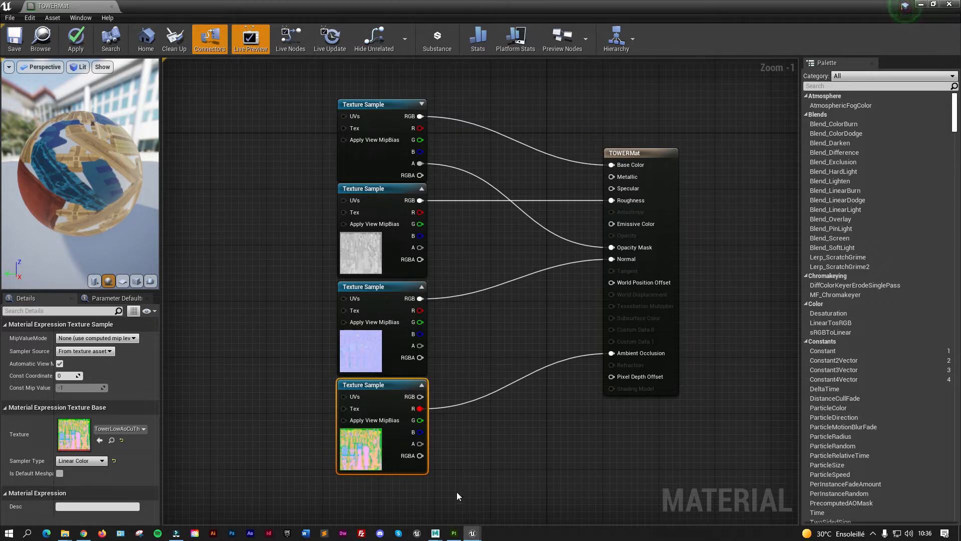
Step: Switch to Substance 3D Painter and display only the Roughness channel on the tower
left_click(453, 533)
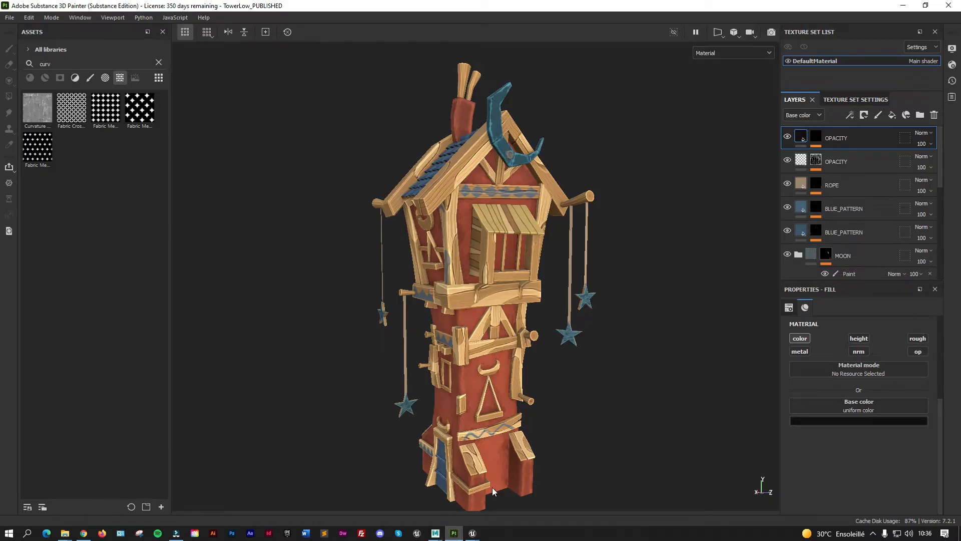
left_click(759, 53)
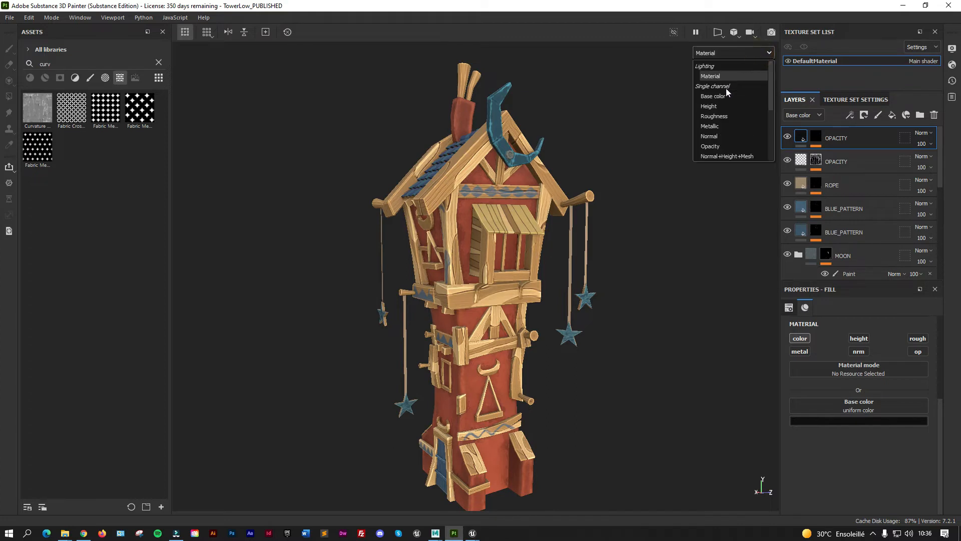
left_click(721, 116)
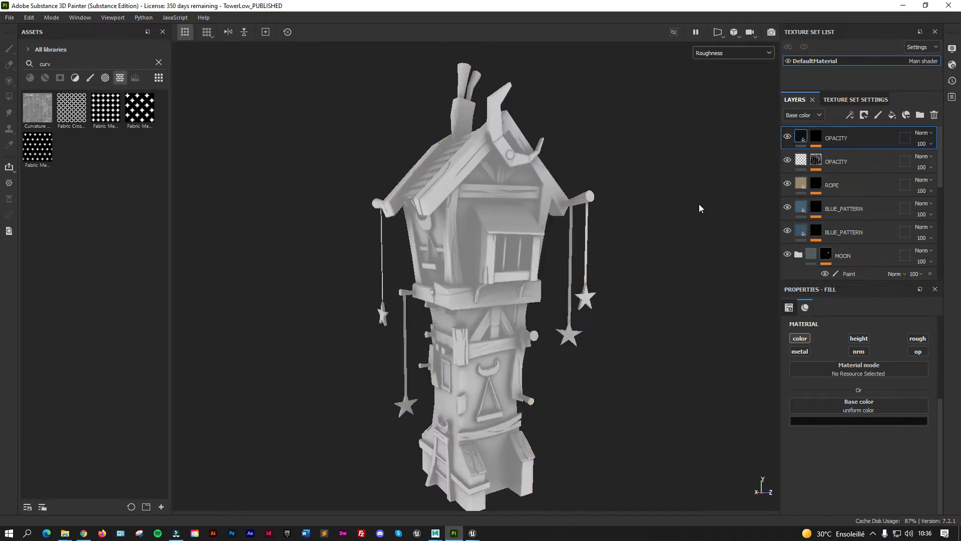
Step: Examine the fill and levels effects in the ROUGH_BASE layer's mask, including the map each fill uses
scroll(891, 182, "down", 5)
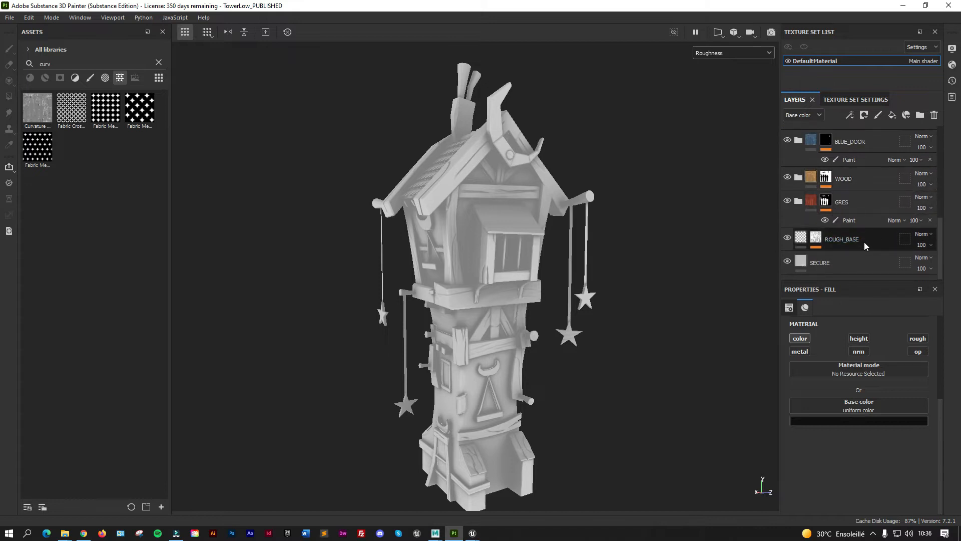
left_click(816, 240)
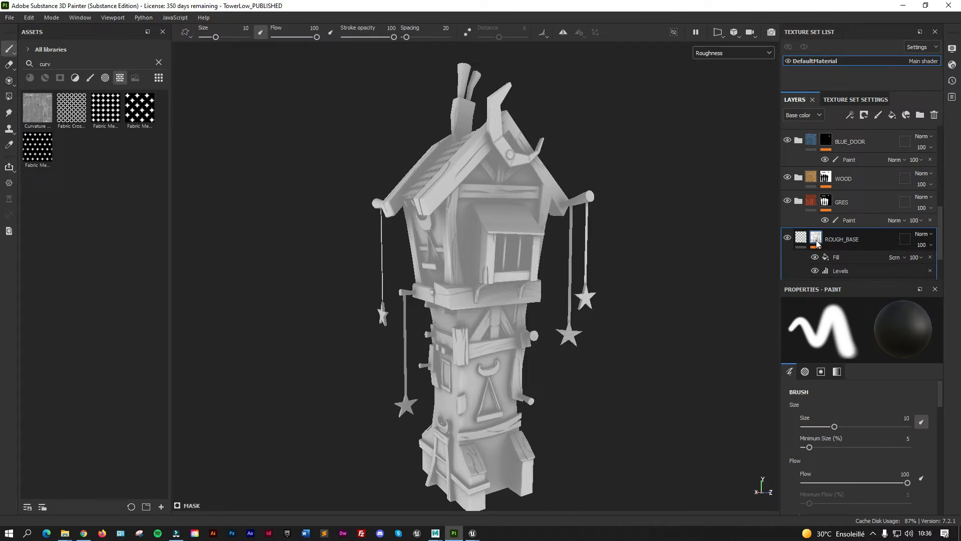
scroll(823, 248, "down", 1)
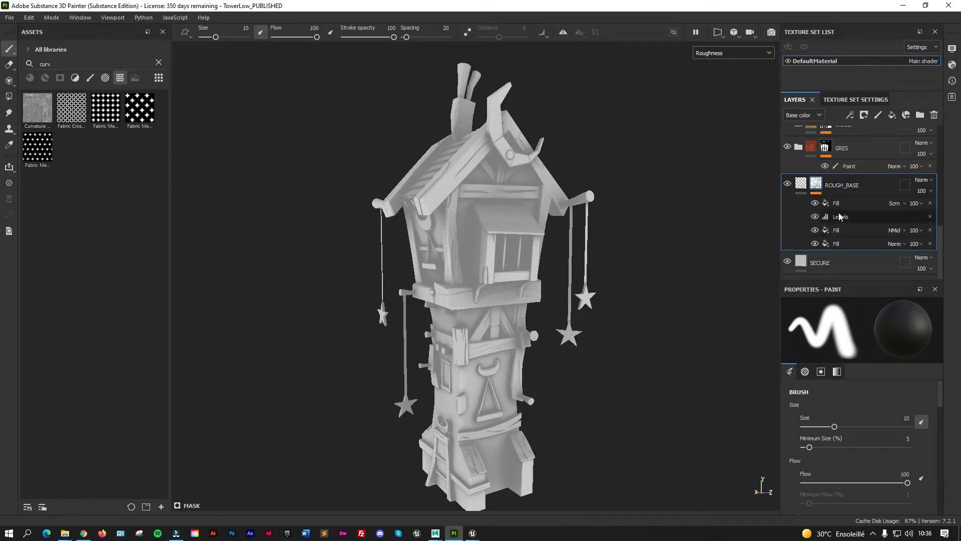
left_click(843, 230)
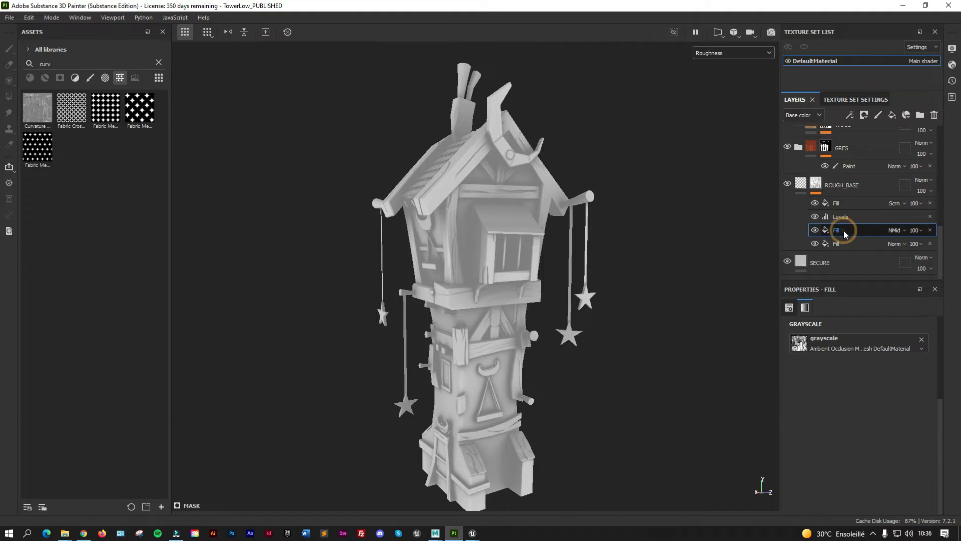
left_click(846, 244)
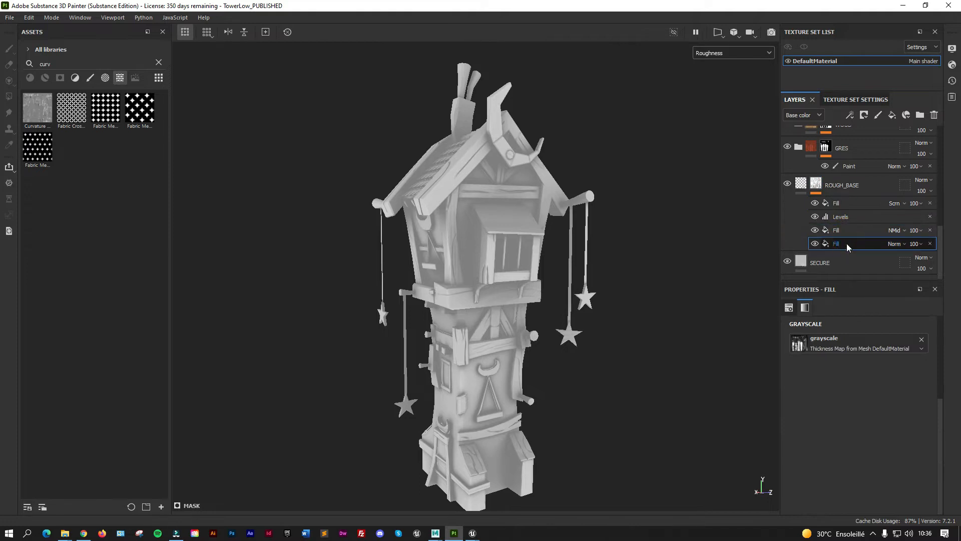
left_click(846, 231)
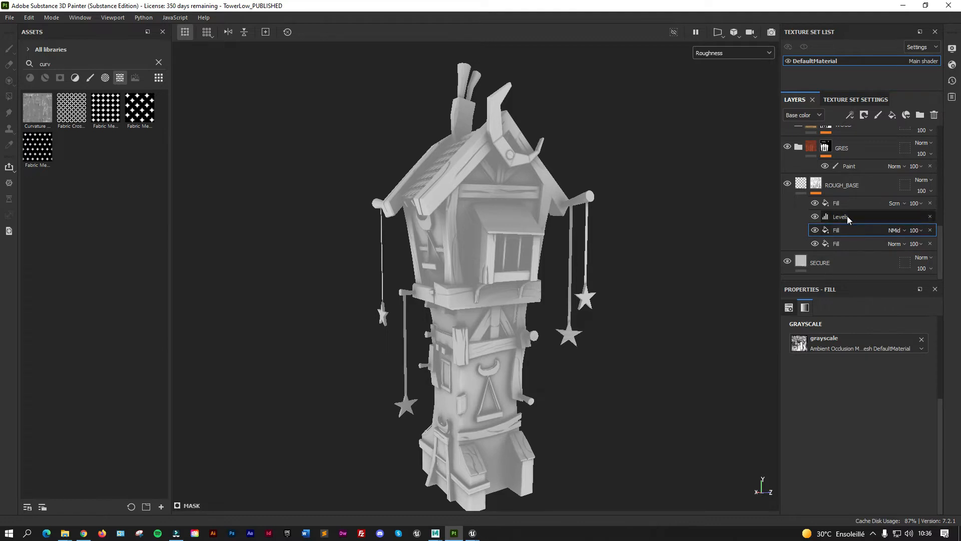
left_click(847, 216)
left_click(847, 231)
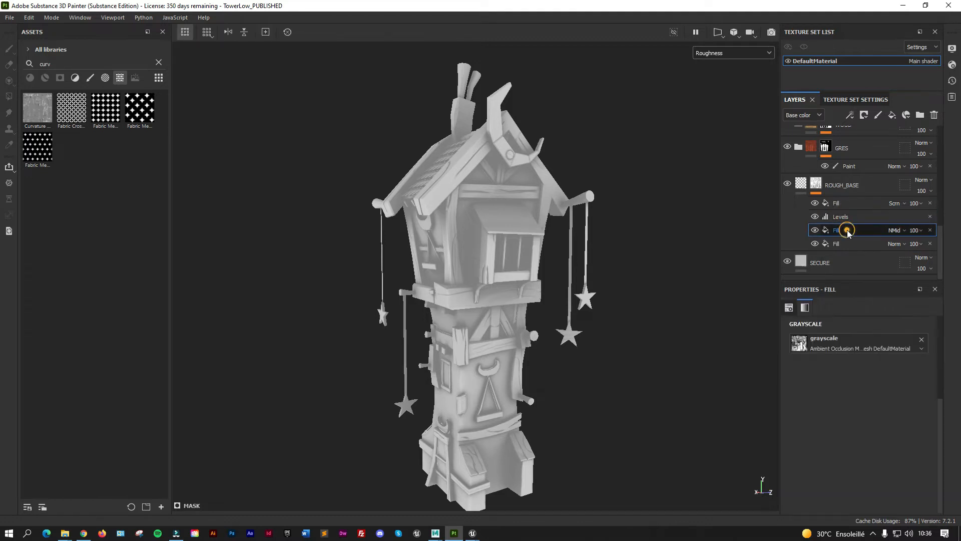
left_click(849, 220)
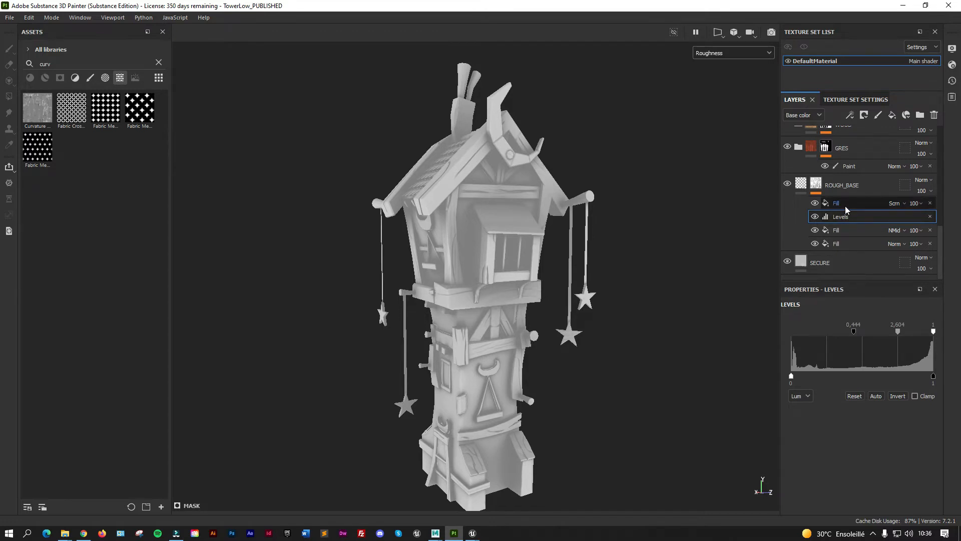
left_click(845, 203)
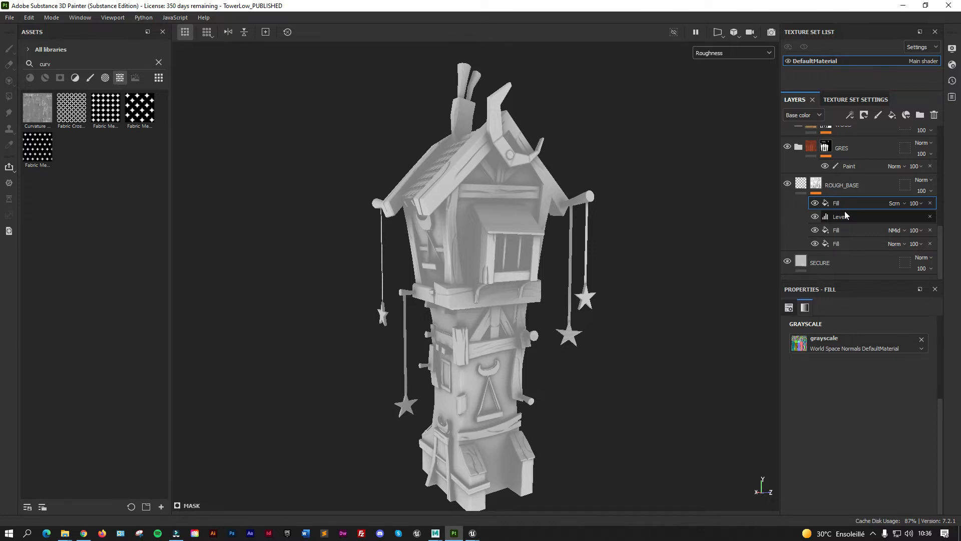
Step: Bring up the texture export settings for review and return to the TOWERMat material graph in Unreal Engine
key("ctrl+shift+e")
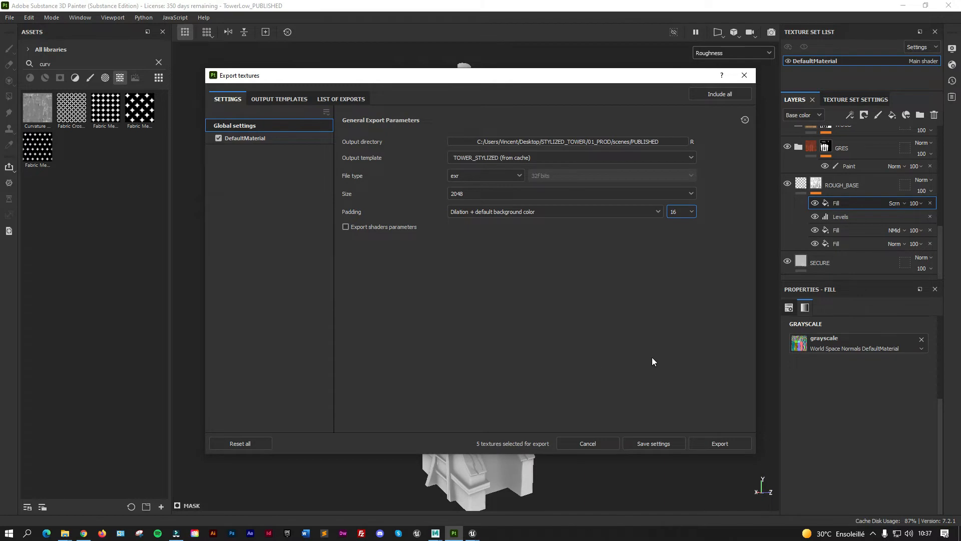
mouse_move(472, 530)
left_click(536, 498)
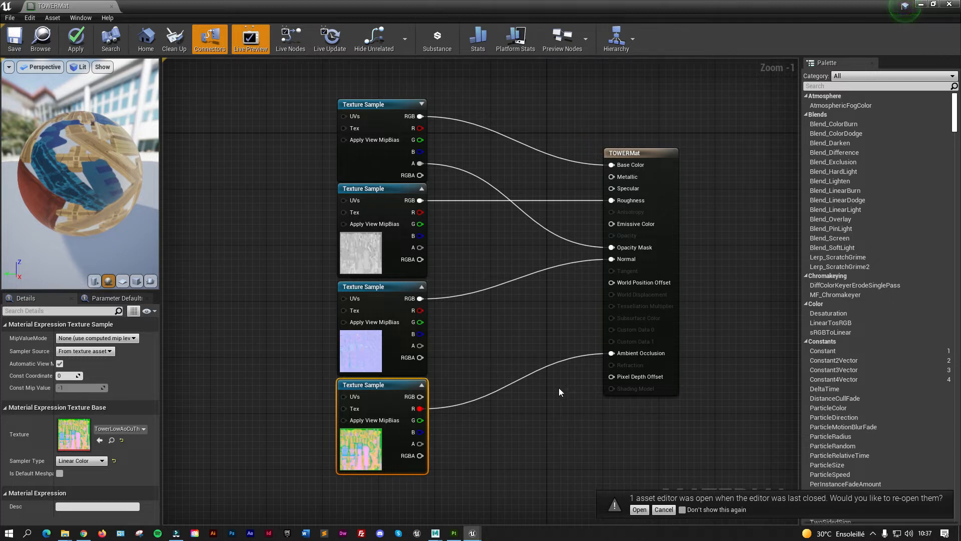
Step: Dock the TOWERMat editor beside the TOWER_01 level in the same window
left_click_drag(69, 6, 176, 6)
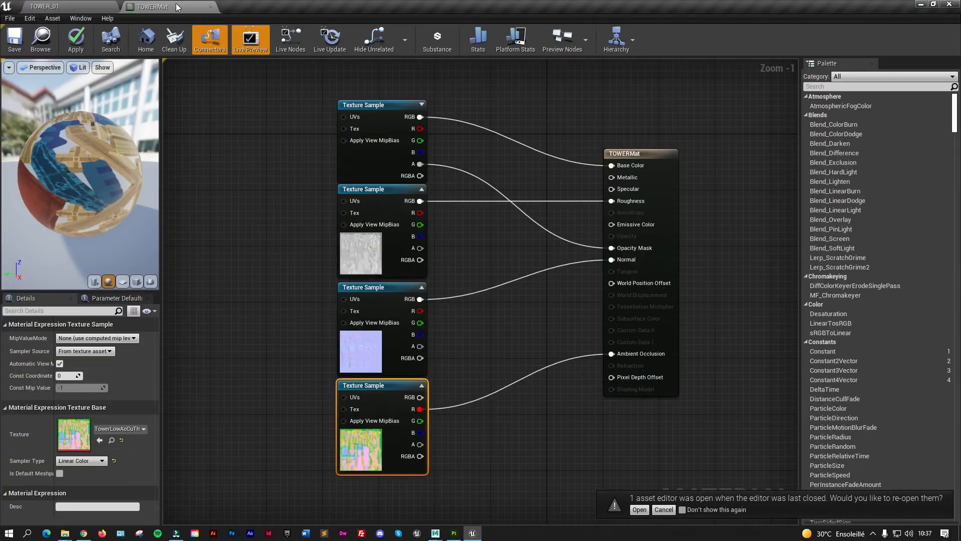
scroll(293, 222, "down", 3)
scroll(293, 222, "up", 3)
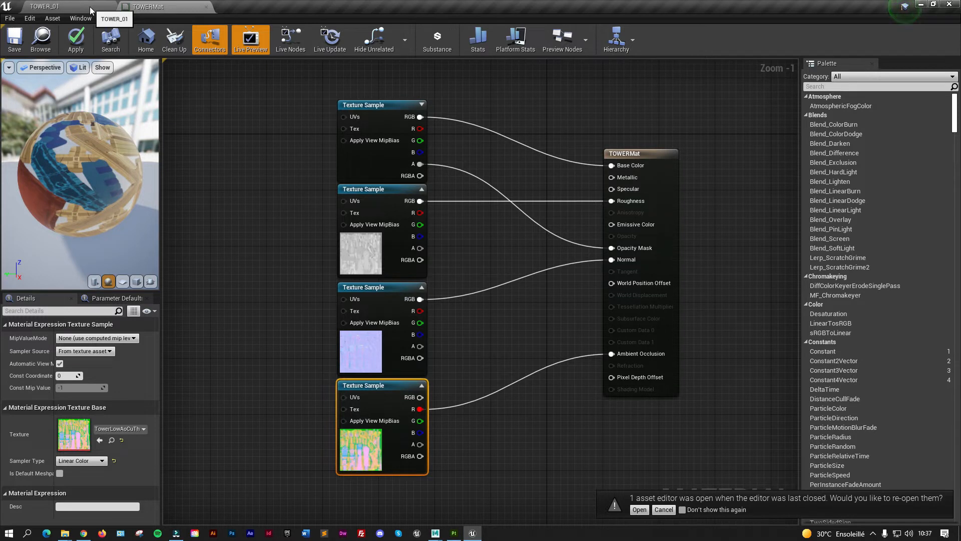
Step: Open the TowerLowAoCuTh texture from the Tower content folder and review its compression, sRGB and level-of-detail settings
left_click(61, 6)
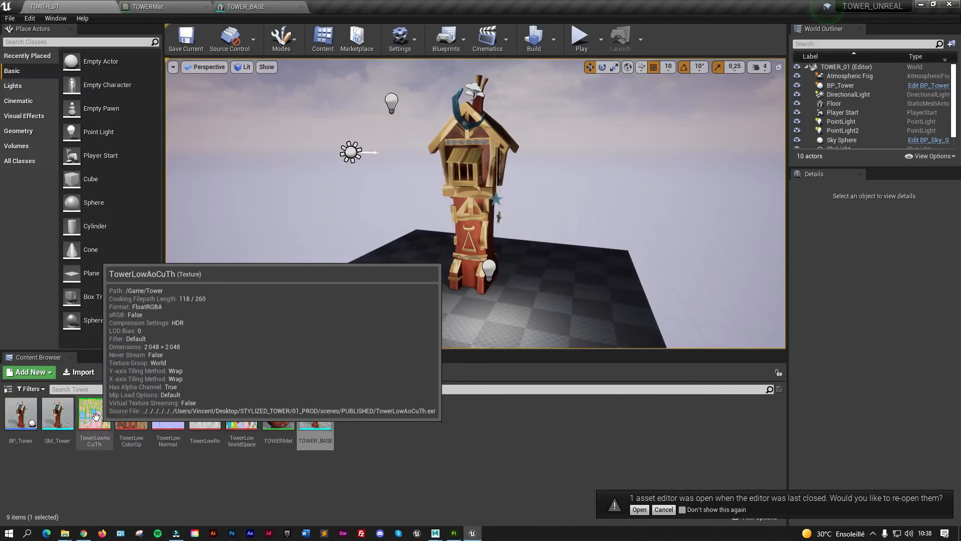
double_click(97, 421)
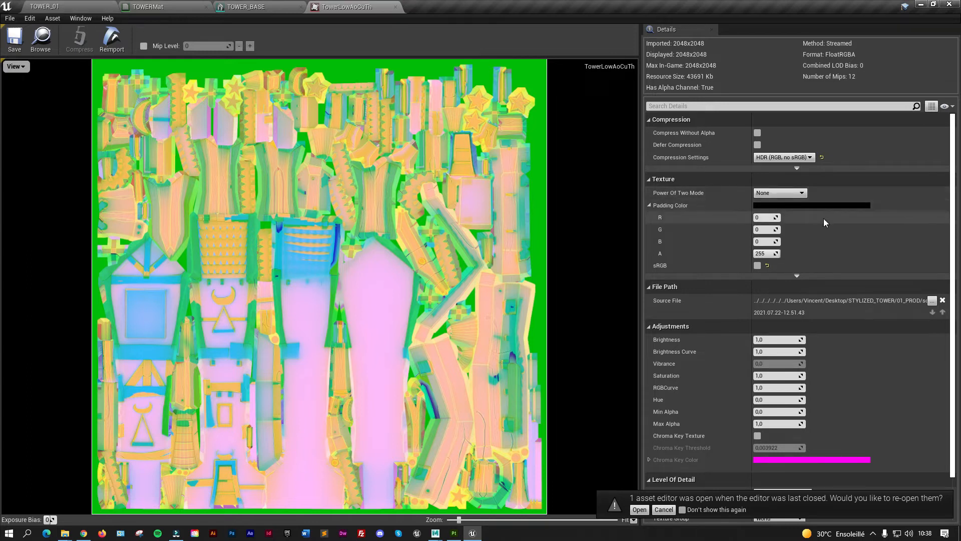
scroll(822, 224, "down", 1)
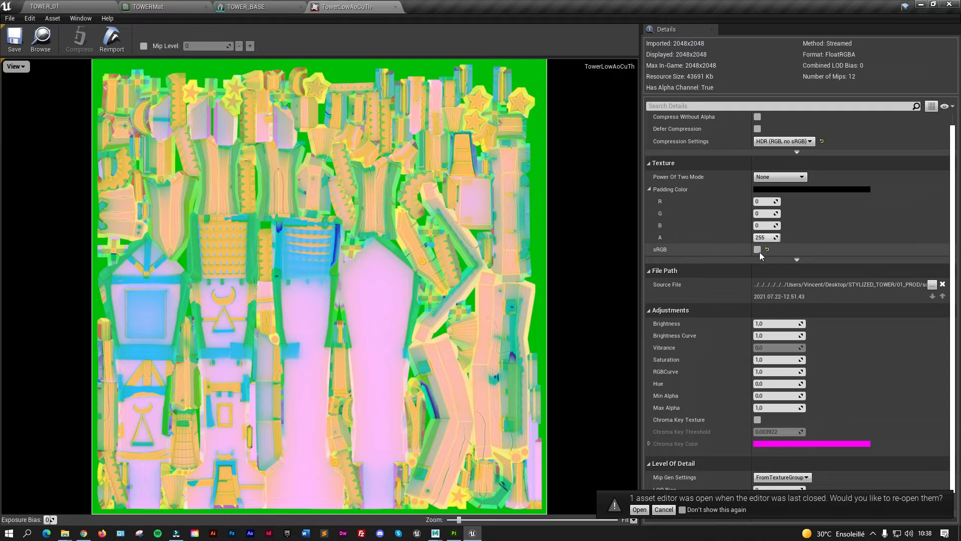
scroll(806, 250, "down", 2)
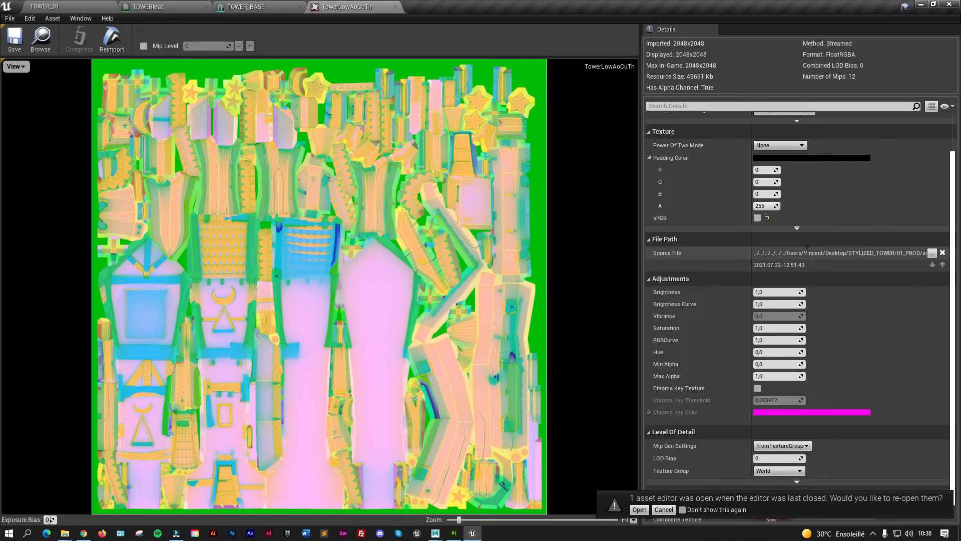
scroll(806, 250, "up", 3)
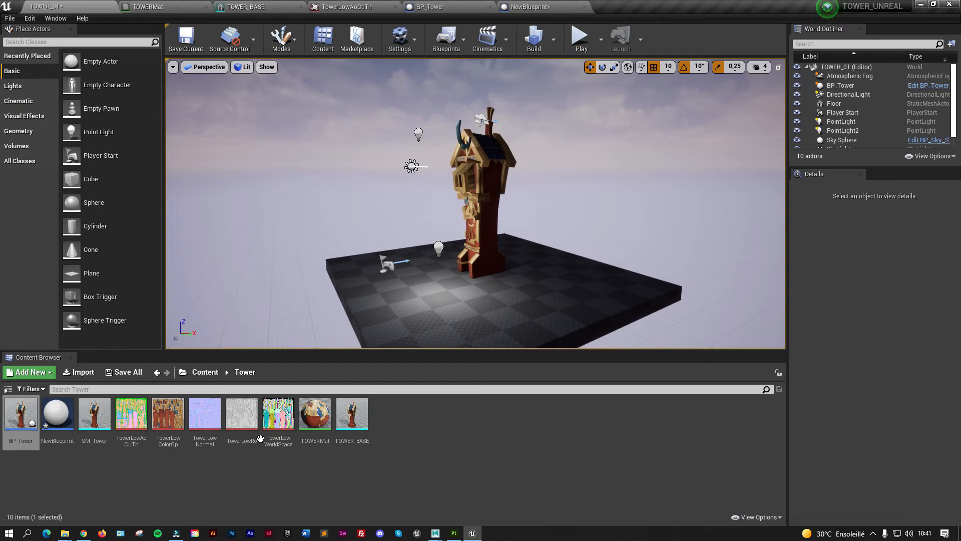
Step: Switch to Substance 3D Painter and close the texture export settings without exporting
left_click(453, 533)
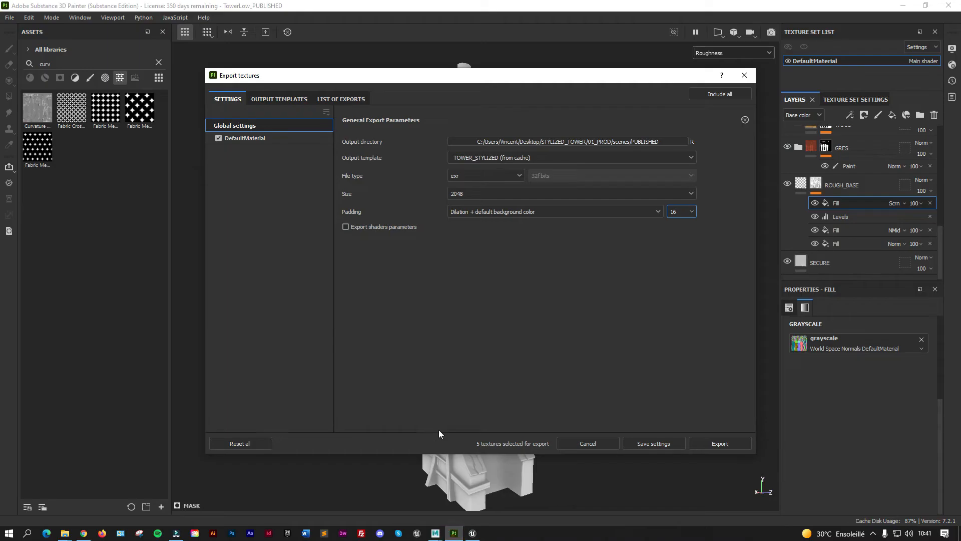
left_click(745, 76)
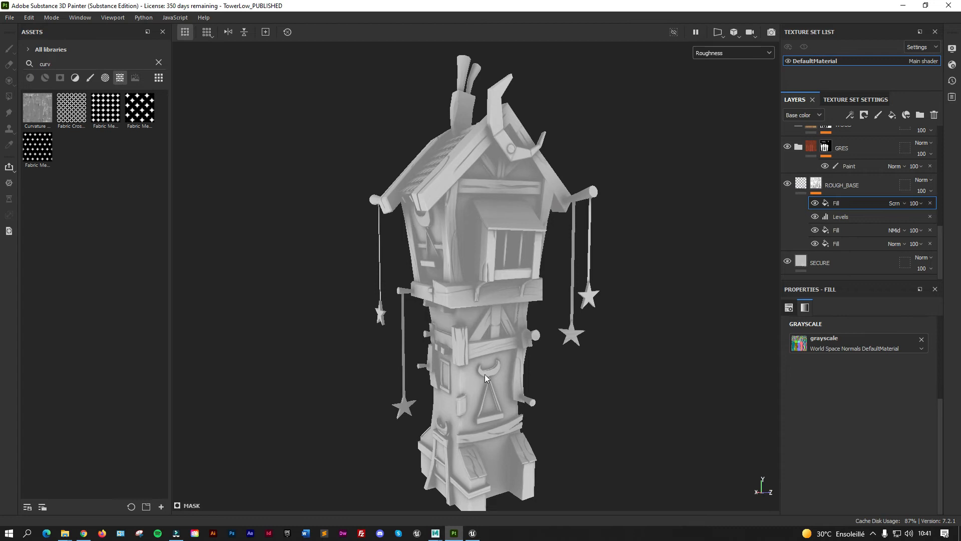
scroll(484, 374, "down", 1)
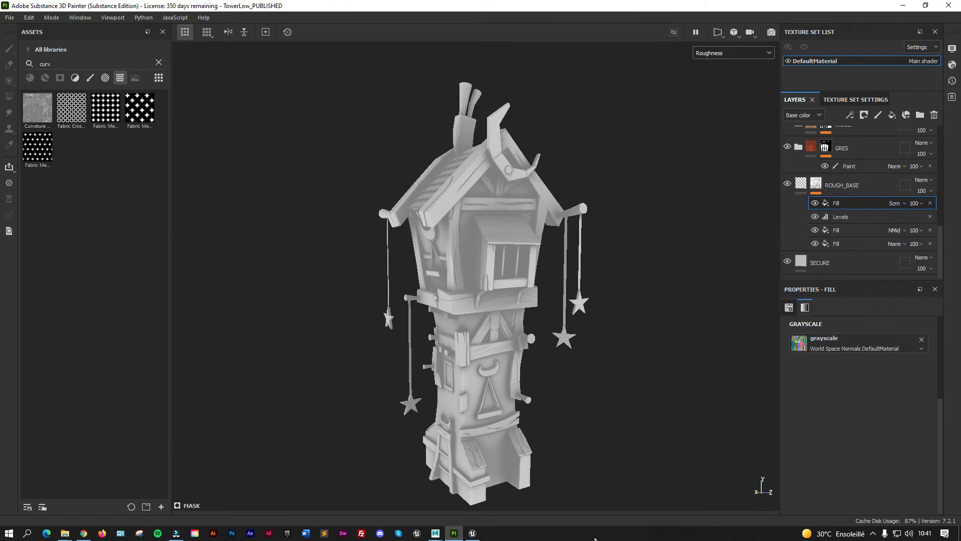
Step: Switch to the main Autodesk Maya window with the untitled scene
mouse_move(436, 532)
left_click(448, 506)
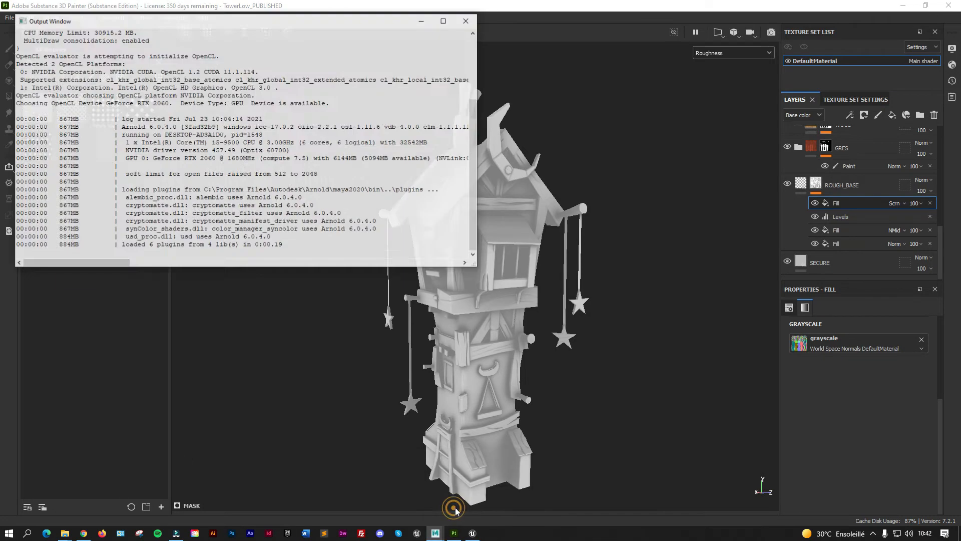
left_click(468, 506)
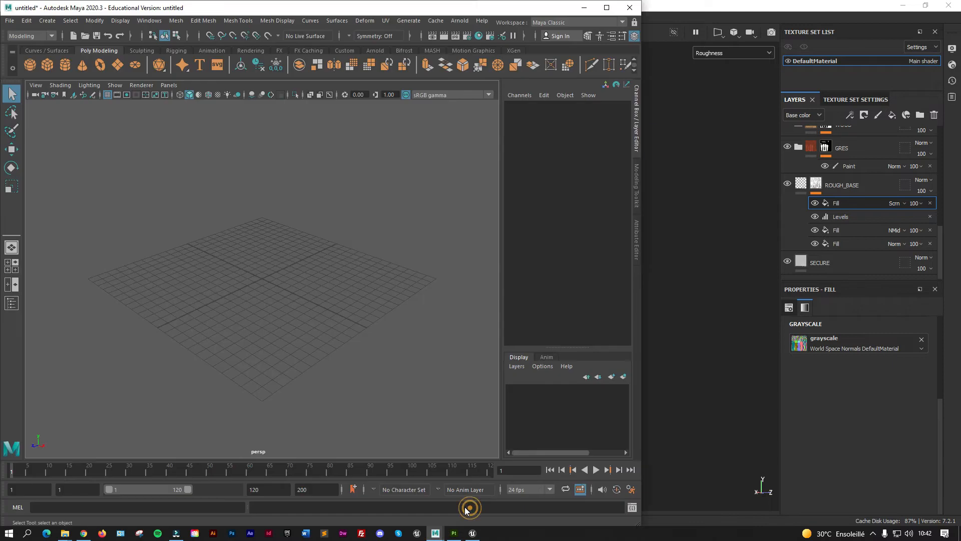
Step: Open the scene PUBLISHED.mb from D:/STYLIZED_TOWER/01_PROD/scenes
left_click(10, 20)
left_click(30, 46)
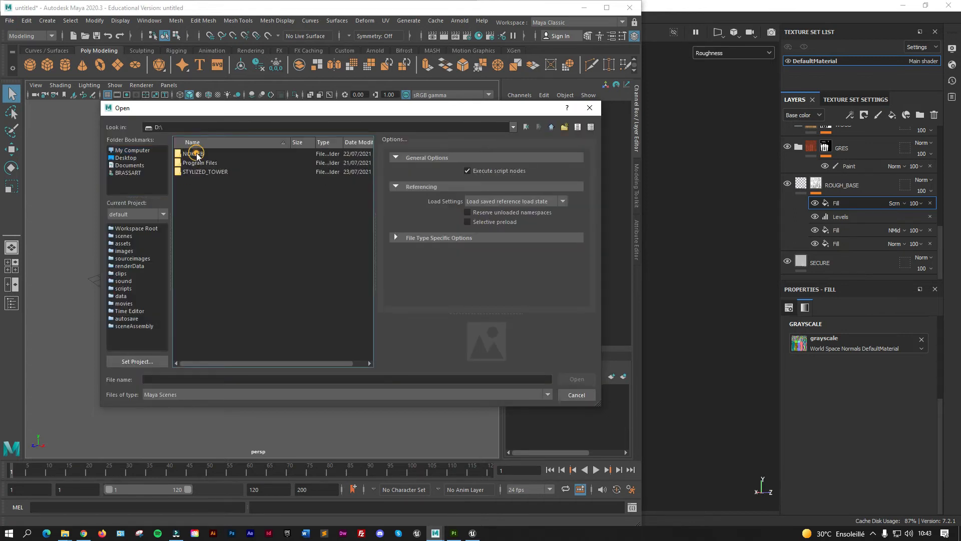
double_click(203, 171)
left_click(201, 163)
double_click(200, 163)
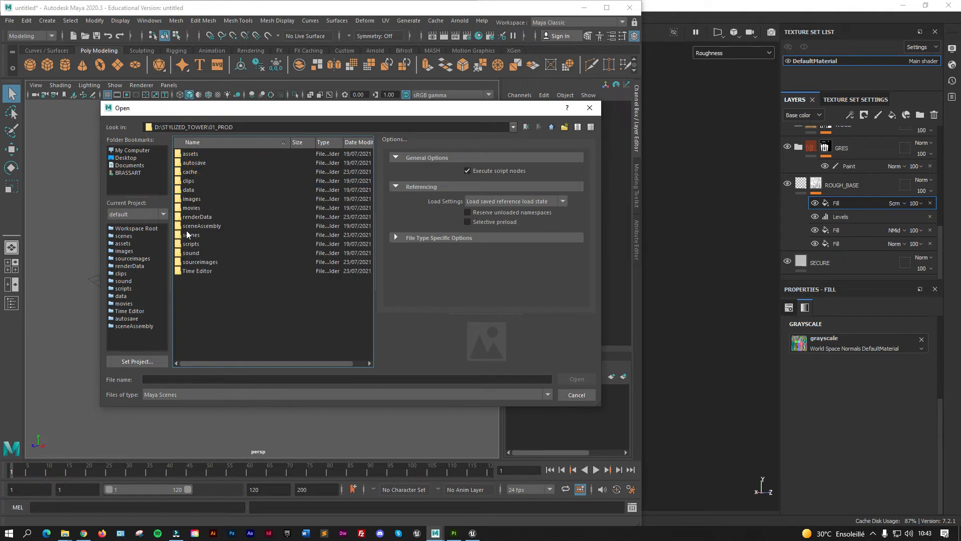
double_click(189, 235)
left_click(195, 208)
left_click(575, 379)
left_click(480, 271)
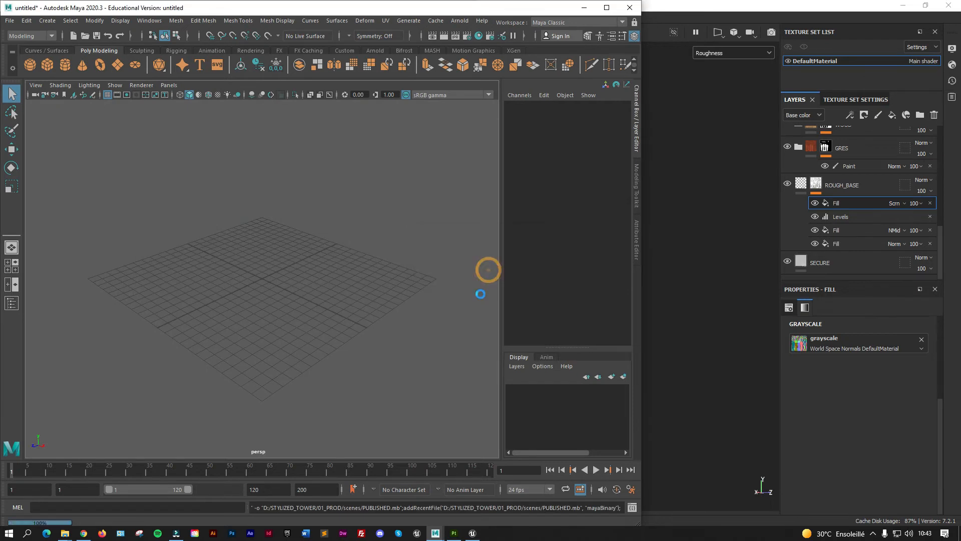
Step: Select the TowerLow mesh and view it from below to examine its underside and overall low-poly shape
scroll(320, 271, "up", 5)
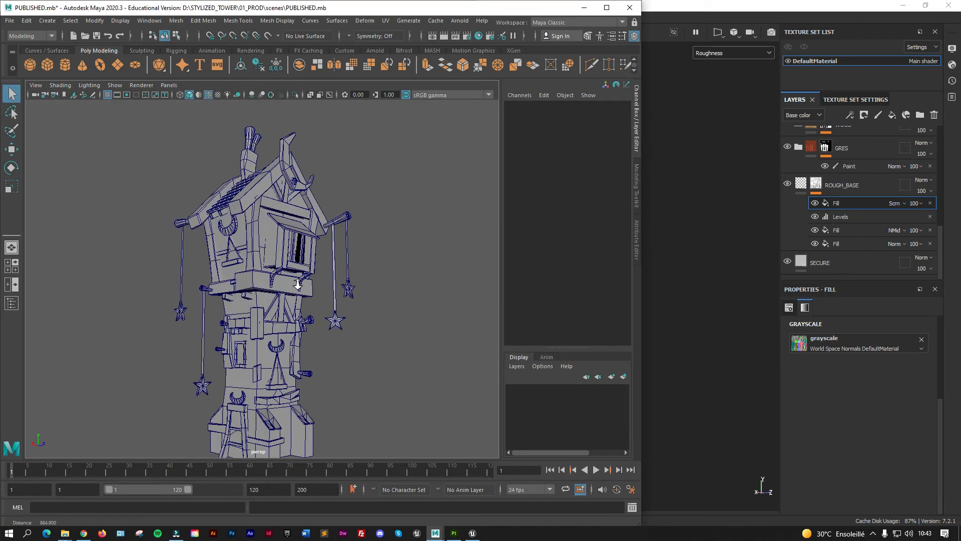
left_click(283, 274)
left_click_drag(352, 275, 318, 306, "alt")
middle_click_drag(318, 305, 308, 282, "alt")
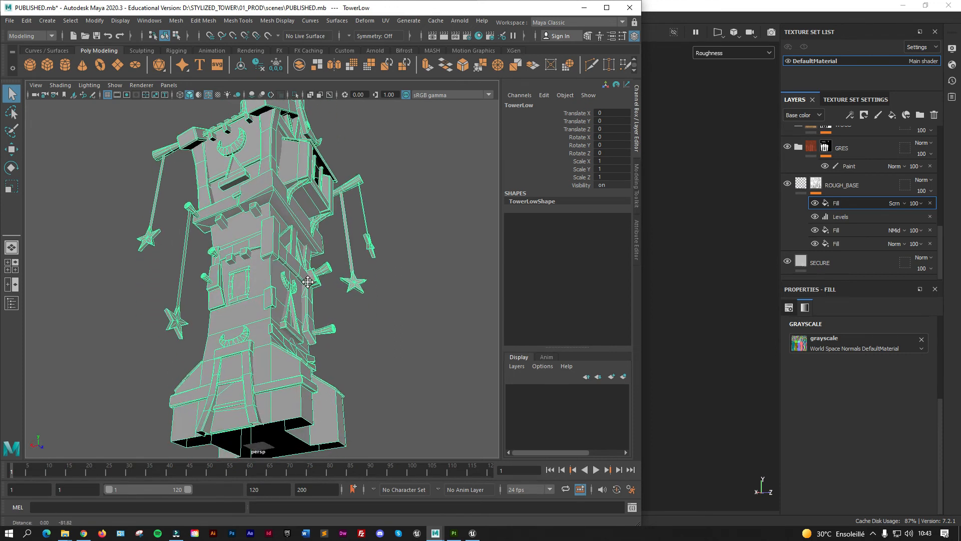
Step: Pick a vertex on the TowerLow mesh in vertex mode and examine the edges and faces around it up close
right_click(267, 243)
right_click_drag(268, 244, 227, 243)
left_click(261, 259)
key("f")
right_click_drag(311, 269, 243, 284, "alt")
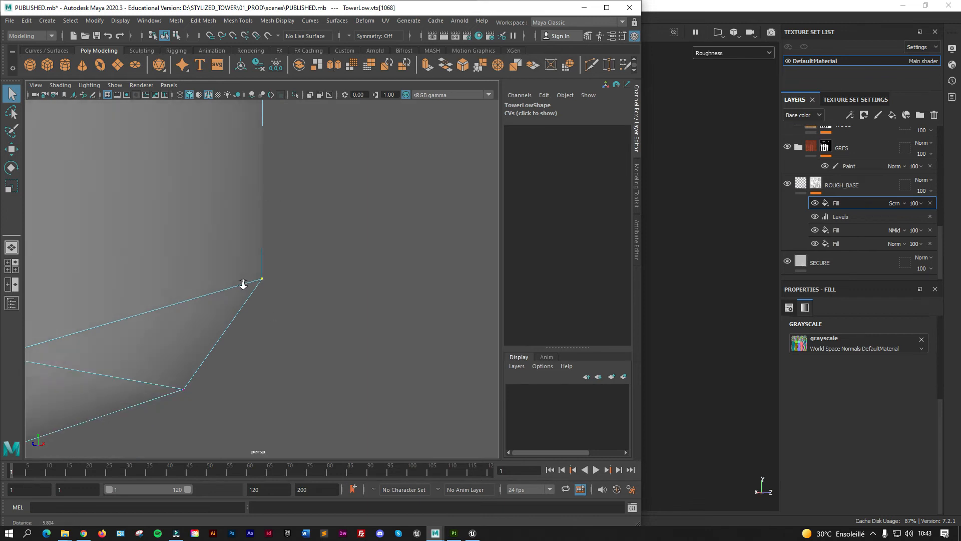
left_click_drag(228, 284, 284, 275, "alt")
right_click_drag(313, 299, 326, 240, "alt")
left_click_drag(338, 285, 285, 284, "alt")
middle_click_drag(260, 281, 466, 385, "alt")
right_click_drag(392, 361, 378, 290, "alt")
right_click_drag(377, 328, 374, 292, "alt")
middle_click_drag(372, 281, 370, 286, "alt")
left_click_drag(371, 286, 517, 338, "alt")
right_click_drag(401, 306, 403, 238, "alt")
Step: Frame the whole TowerLow mesh in object mode, turn to its front corner and clear the selection
key("f")
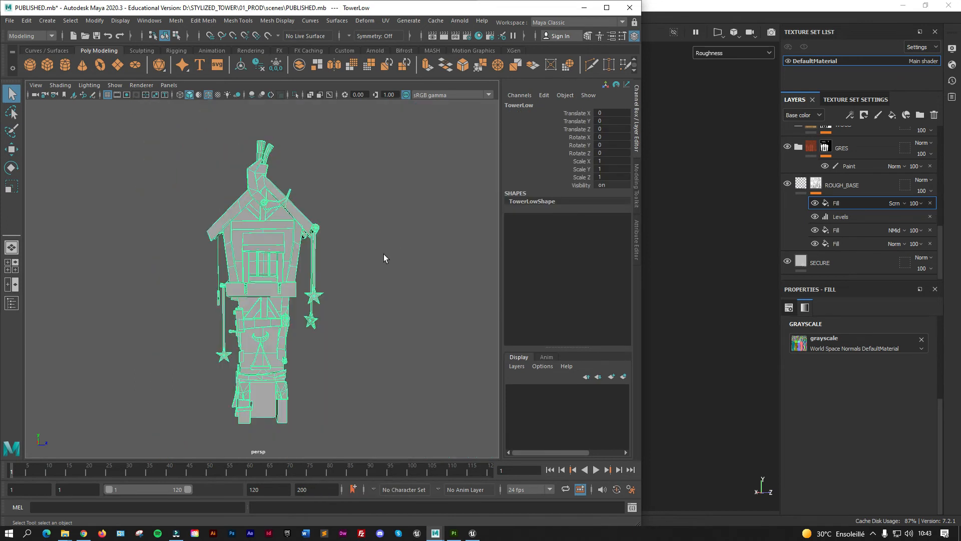
left_click_drag(313, 299, 344, 298, "alt")
left_click(398, 298)
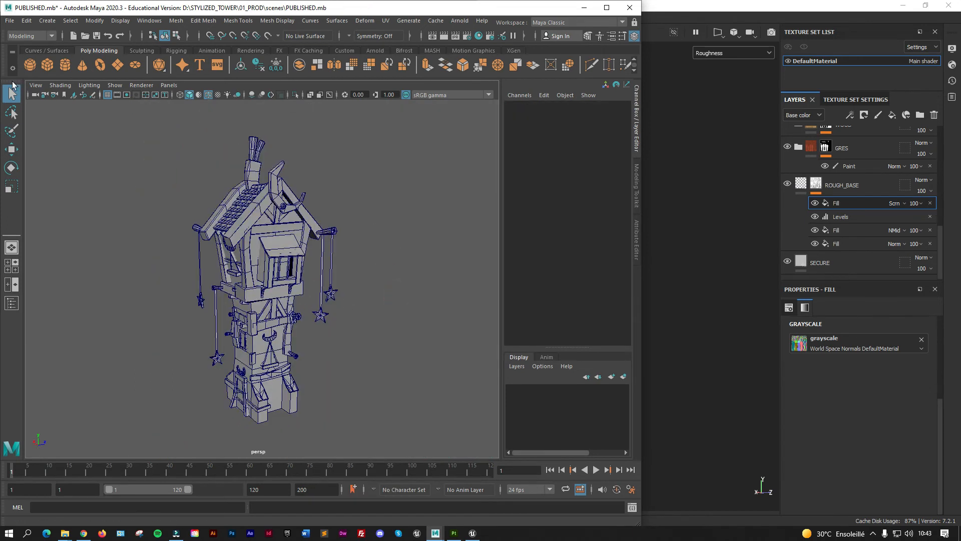
Step: Import TOWER_HIGH.obj from D:/STYLIZED_TOWER/01_PROD/scenes/EXPORT into the scene
left_click(9, 21)
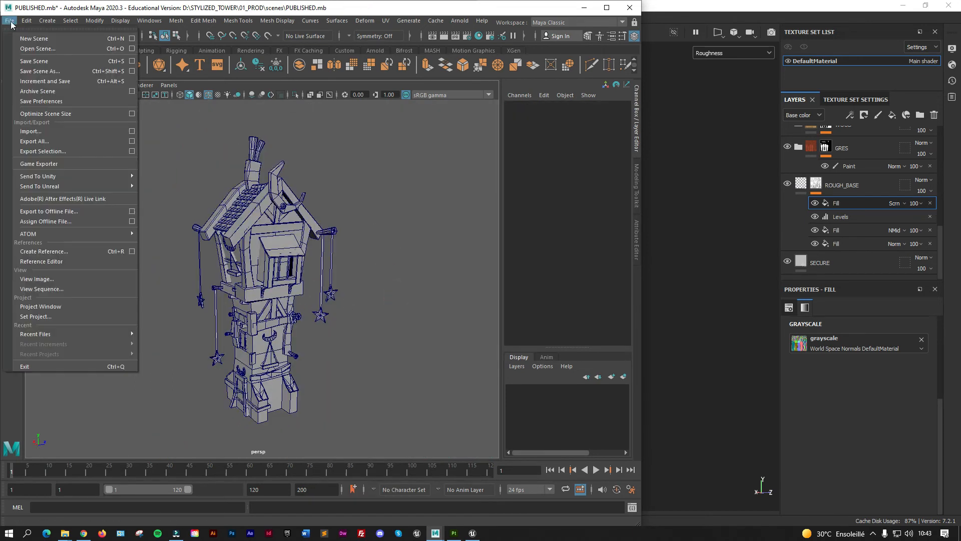
left_click(40, 129)
left_click(129, 152)
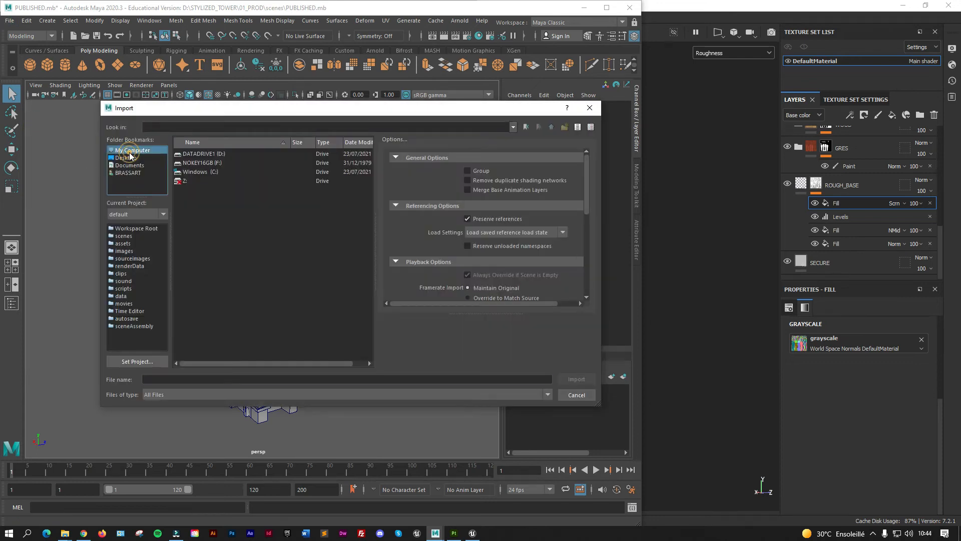
double_click(207, 155)
double_click(200, 169)
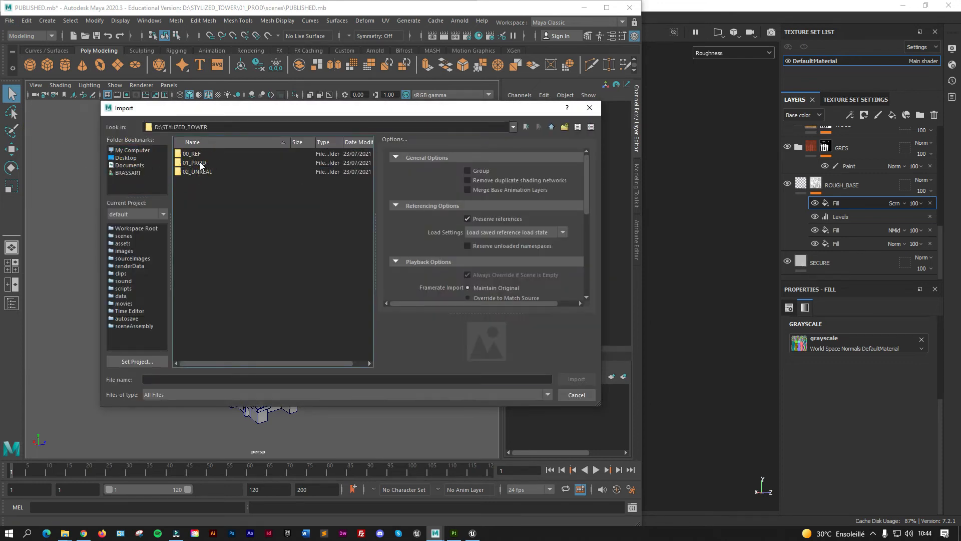
double_click(202, 162)
double_click(198, 236)
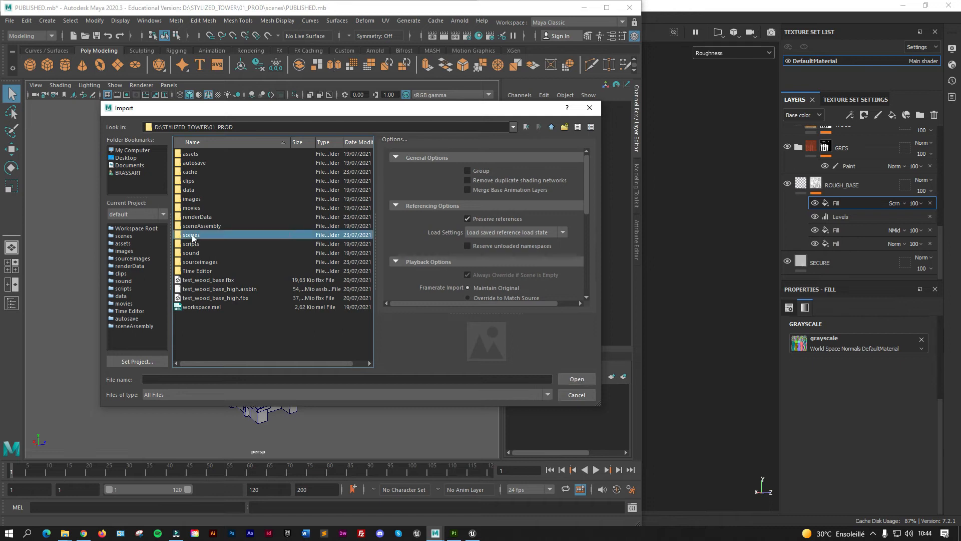
double_click(203, 182)
left_click(553, 127)
double_click(196, 173)
double_click(195, 173)
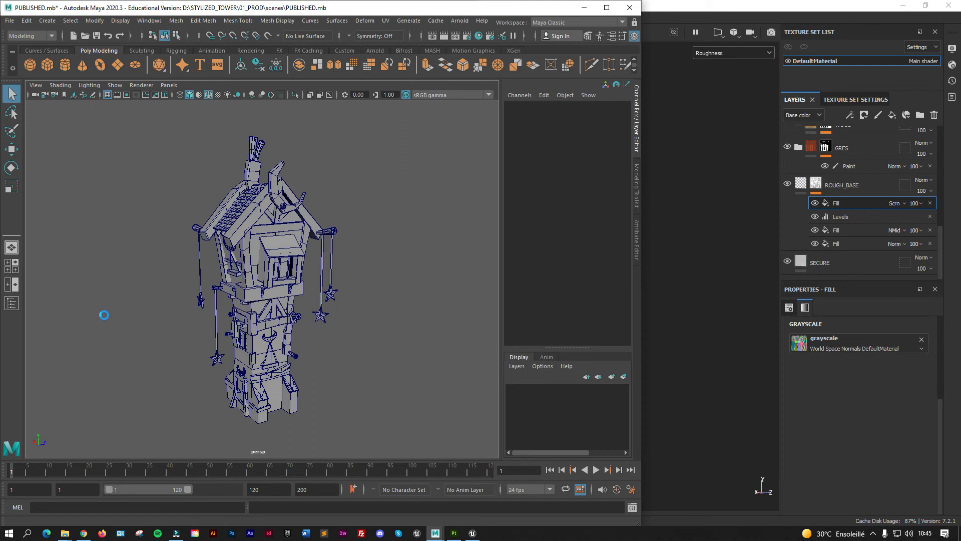
Step: Show the Outliner, hide the TowerLow mesh and maximize the perspective view
left_click(15, 283)
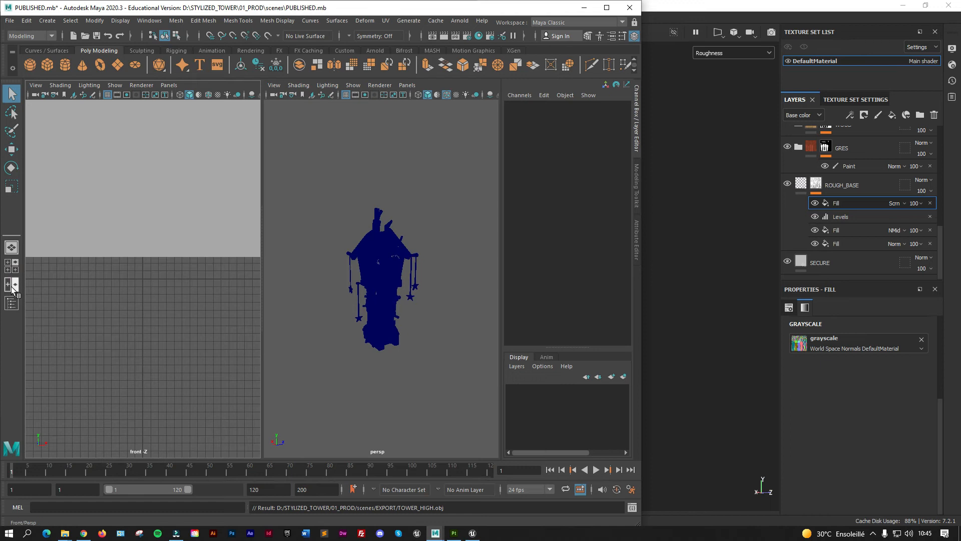
left_click(12, 303)
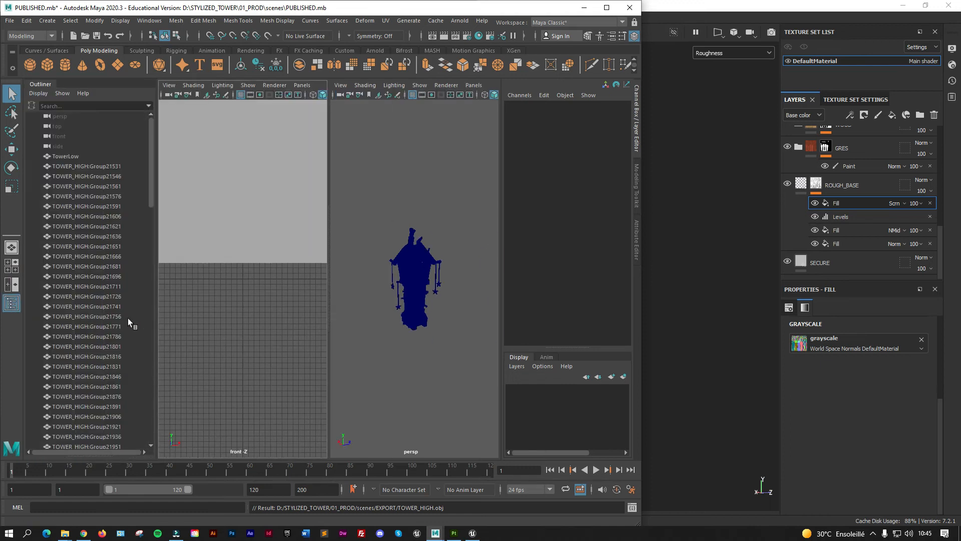
left_click(66, 157)
key("h")
key("space")
left_click(412, 264)
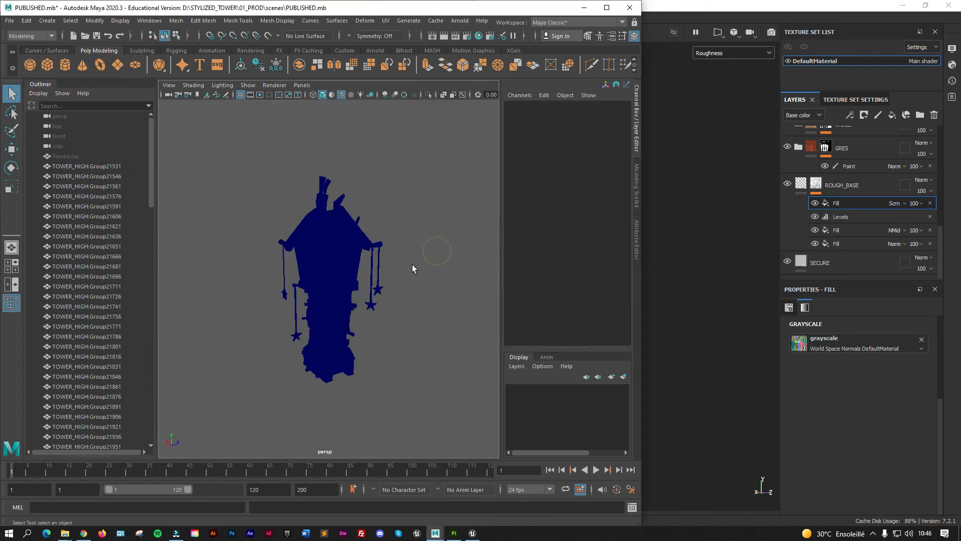
Step: Turn off the wireframe overlay so the high-poly tower is plainly shaded, and examine its upper window area
key("f")
left_click(342, 98)
mouse_move(403, 197)
left_mouse_down("alt")
mouse_move(431, 196)
mouse_move(396, 194)
left_mouse_up("alt")
left_click_drag(150, 158, 204, 123)
right_click_drag(320, 218, 334, 241, "alt")
left_click_drag(444, 231, 206, 118, "alt")
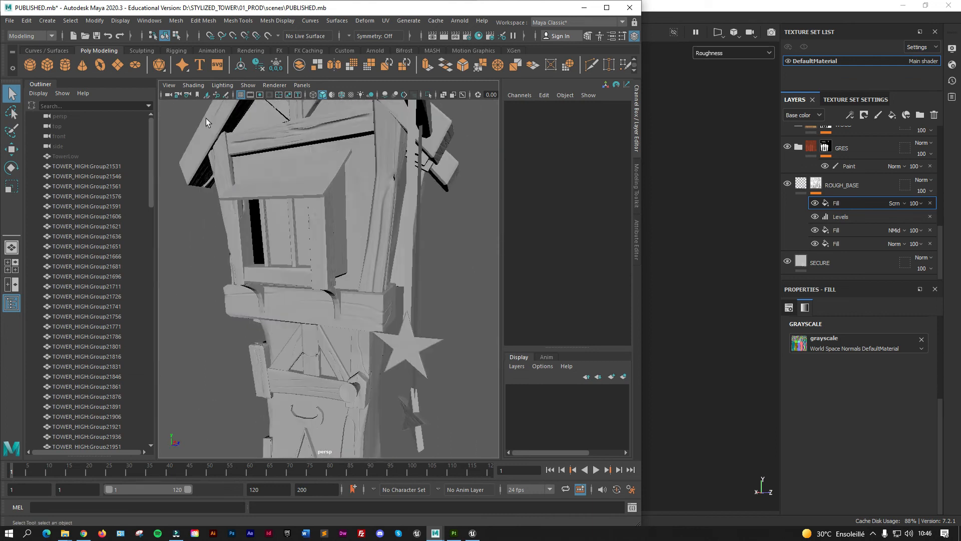
Step: Enable the Poly Count heads-up display in the viewport
left_click(169, 85)
left_click(94, 20)
mouse_move(120, 20)
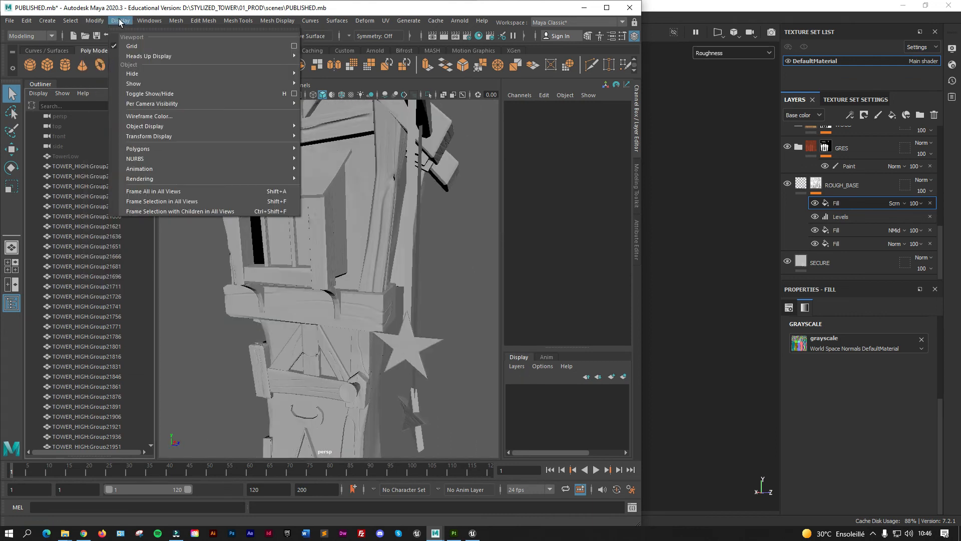
mouse_move(155, 56)
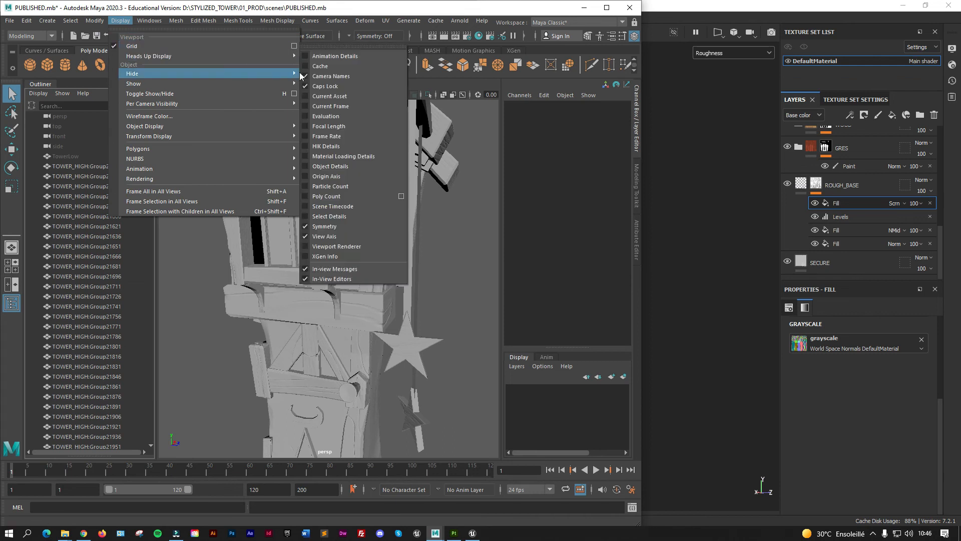
left_click(309, 195)
Step: Examine the high-poly tower from all sides and select all TOWER_HIGH meshes from Group21531 to Group23092 to check their polygon count
left_click_drag(196, 191, 169, 196, "alt")
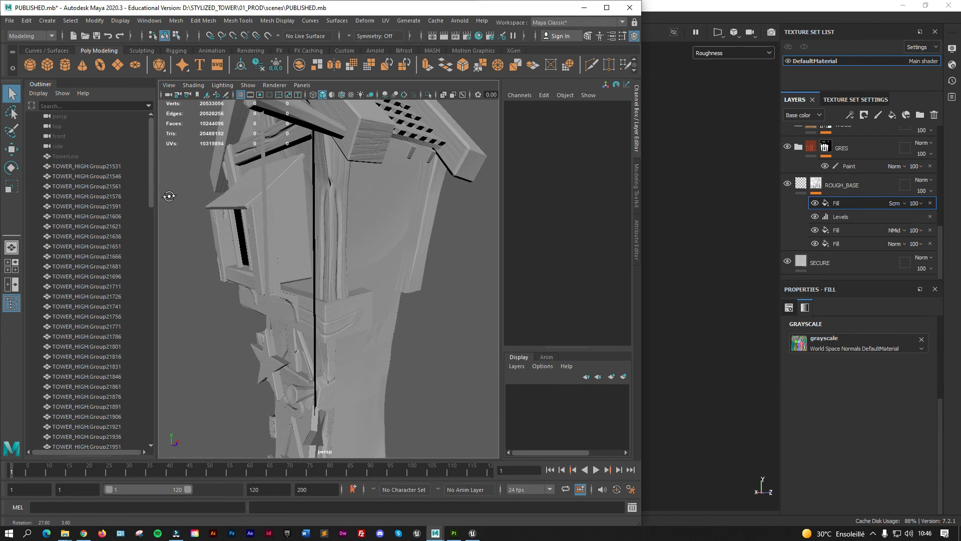
left_click_drag(169, 196, 194, 196, "alt")
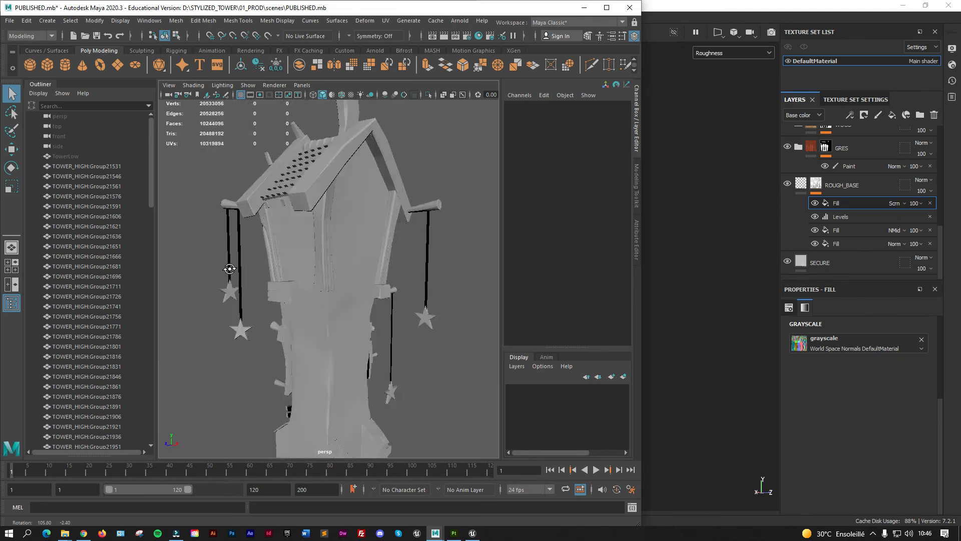
left_click_drag(229, 271, 403, 269, "alt")
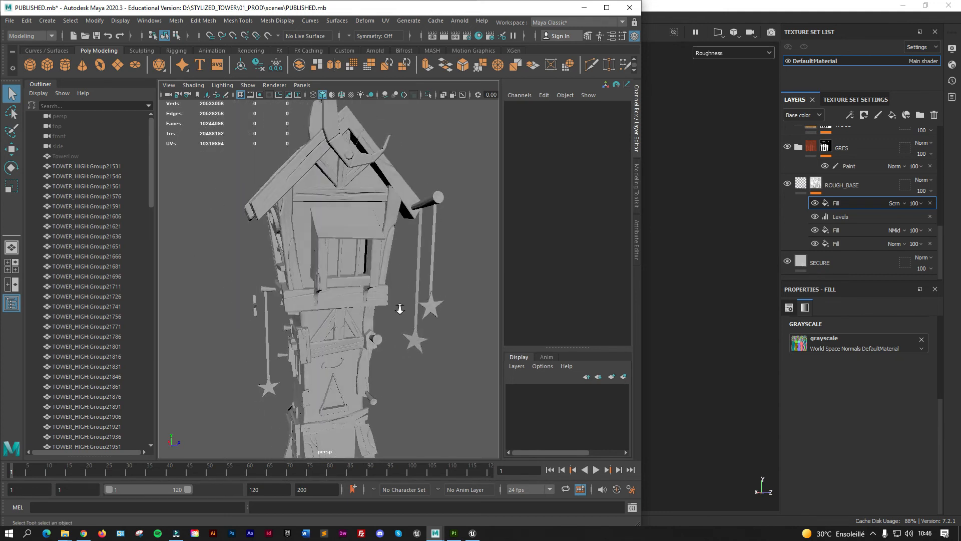
right_click_drag(399, 309, 387, 257, "alt")
left_click_drag(388, 257, 409, 257, "alt")
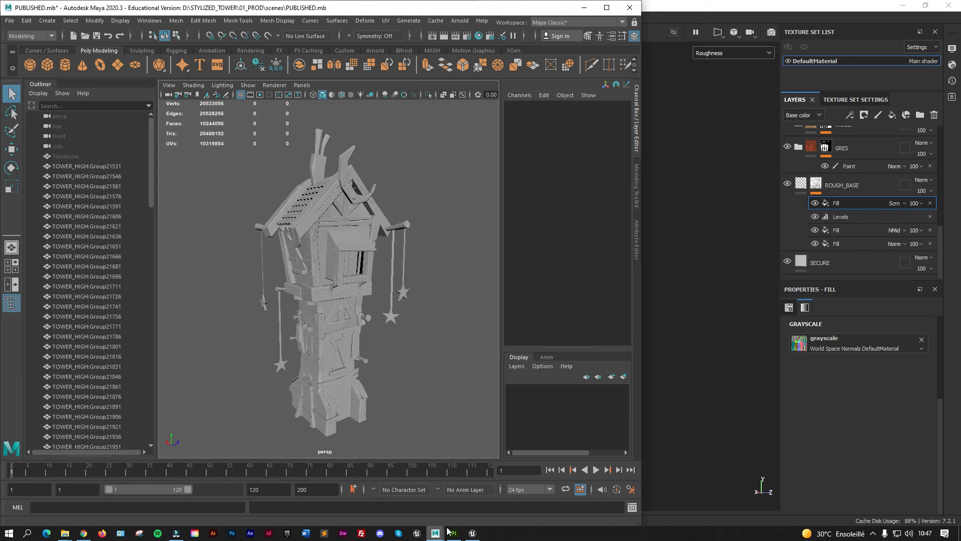
left_click(75, 167)
scroll(86, 226, "down", 20)
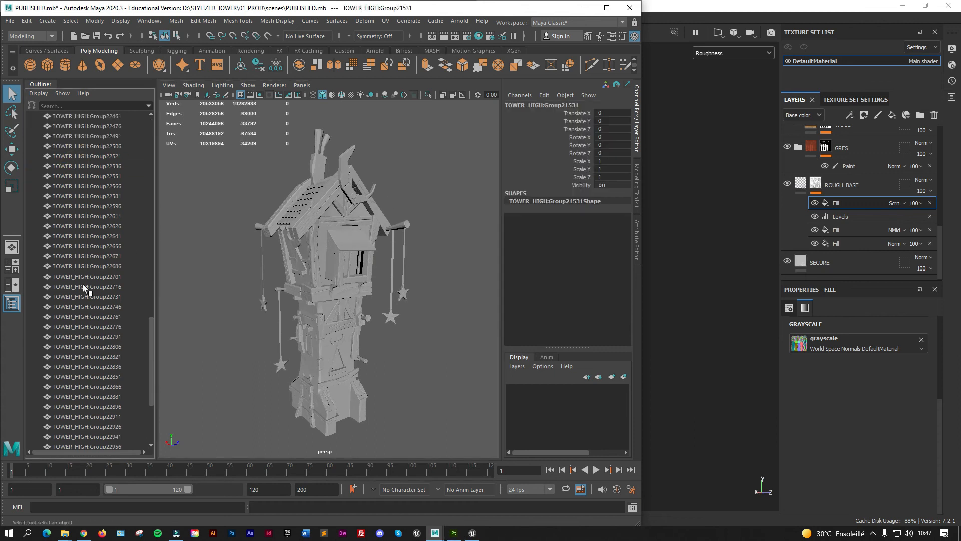
left_click(97, 415, "shift")
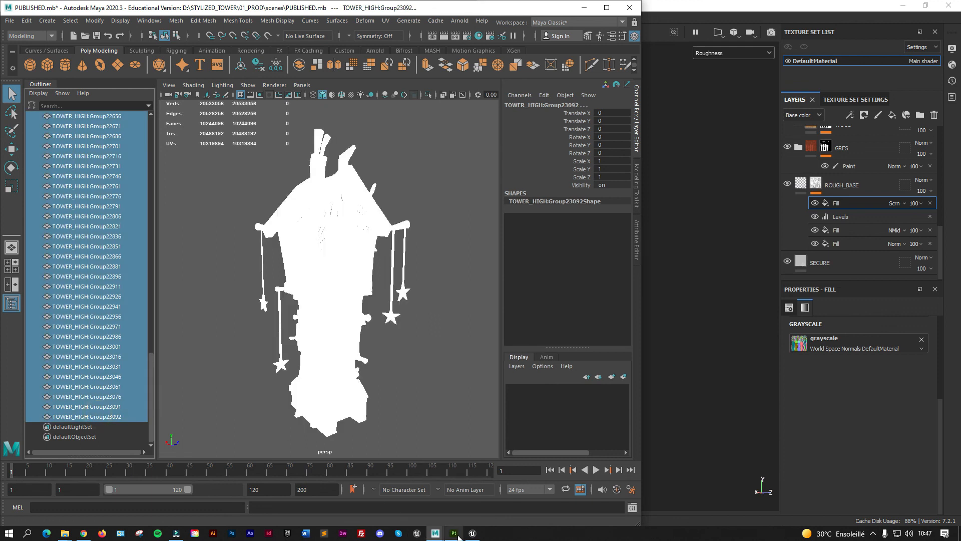
Step: Switch to Substance 3D Painter to display the tower's full material, and switch to the TOWER_01 level in Unreal Editor
left_click(454, 533)
key("m")
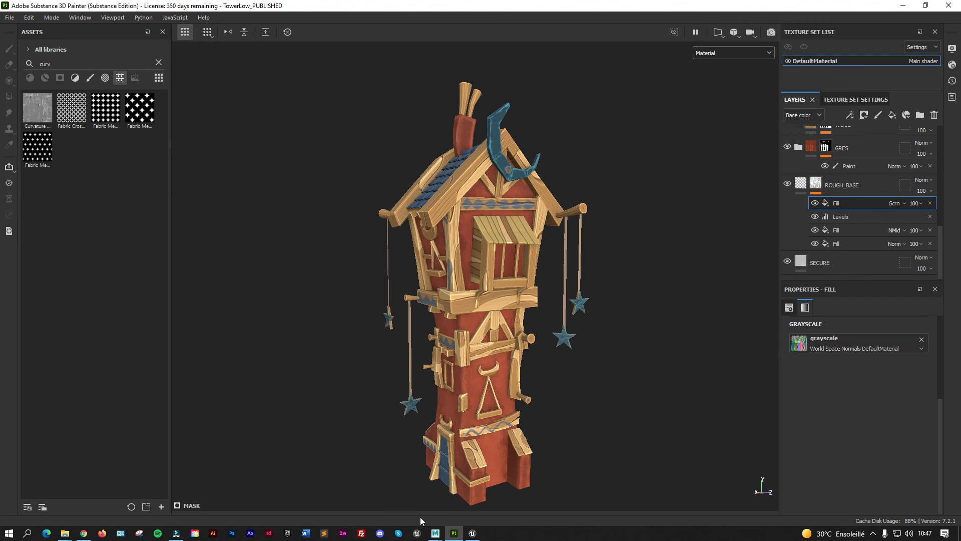
mouse_move(434, 532)
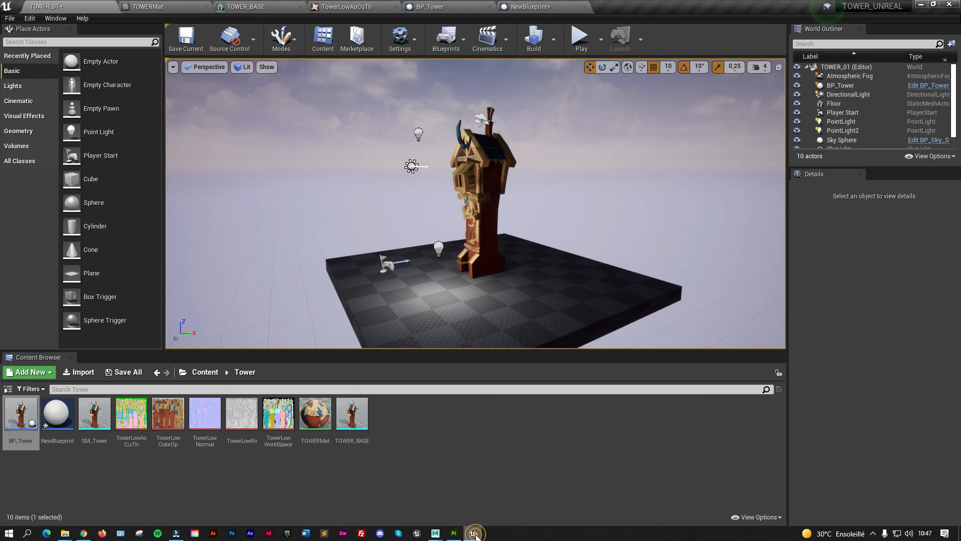
left_click(472, 532)
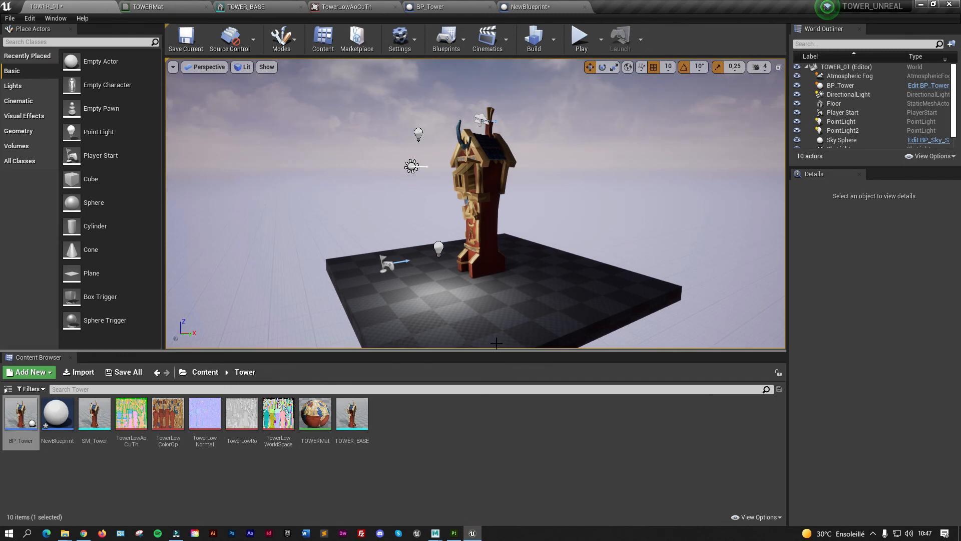